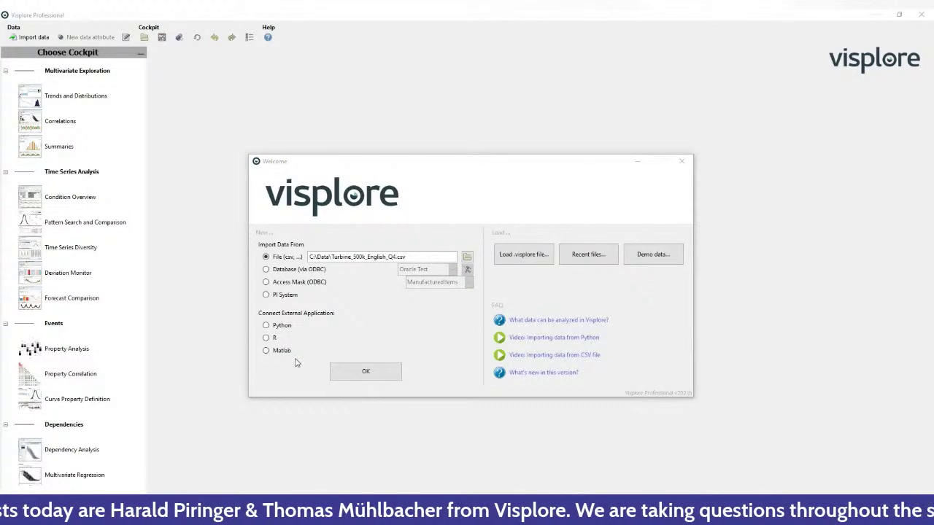
- Import the Turbine_500k_English_Q4.csv file with its detected column types and open the Trends and Distributions cockpit
left_click(367, 373)
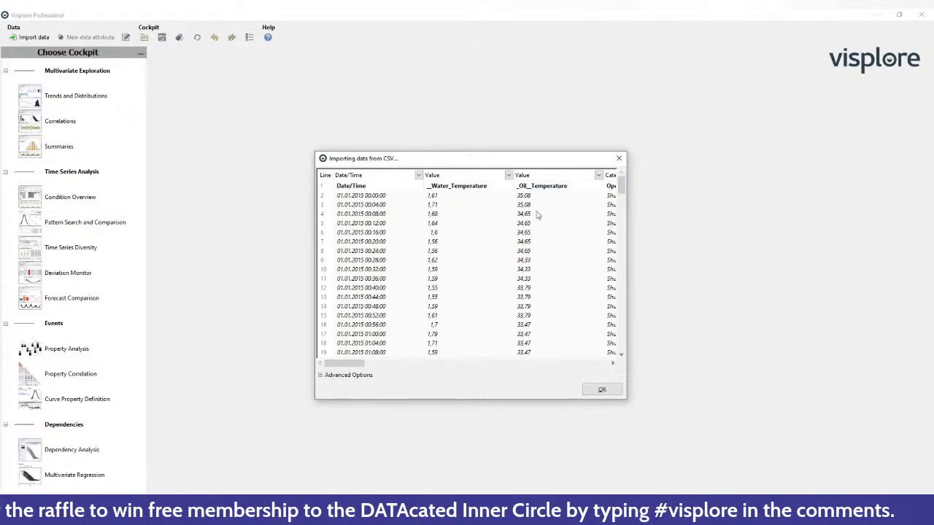
left_click_drag(313, 403, 209, 442)
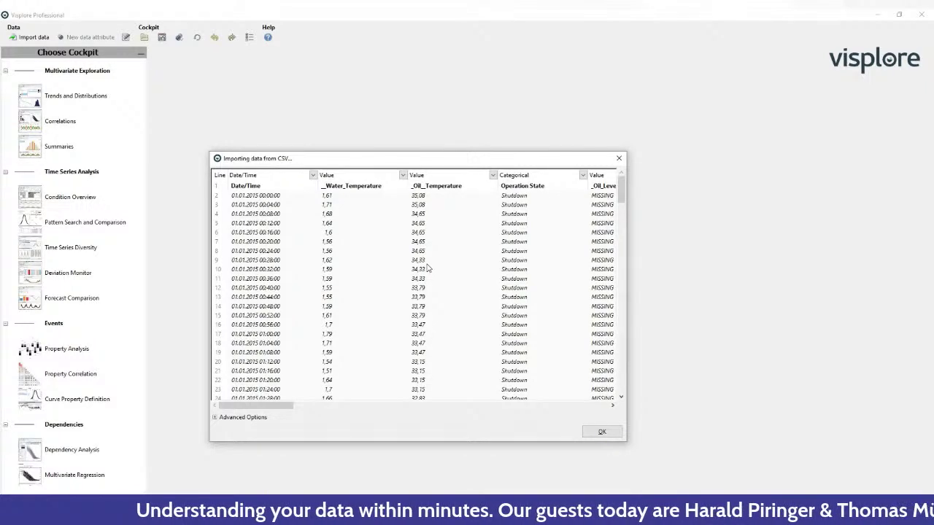
left_click(602, 433)
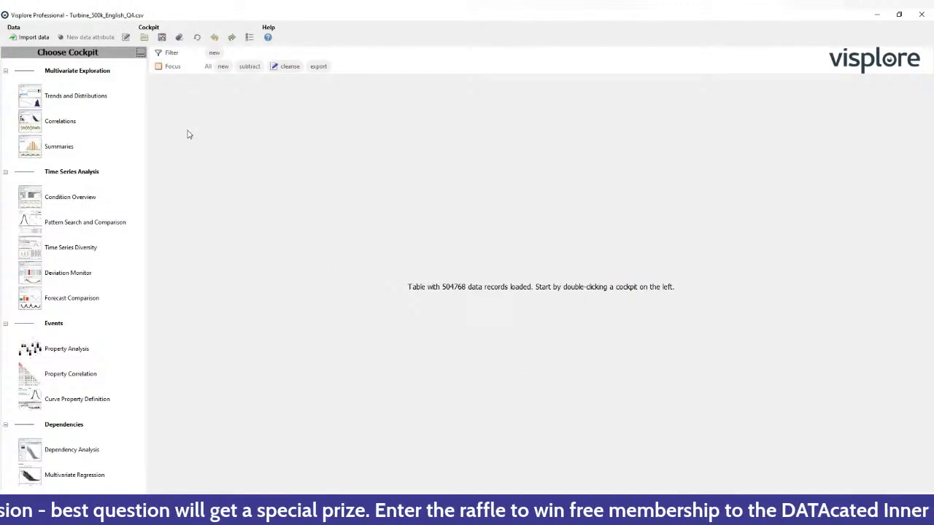
double_click(69, 102)
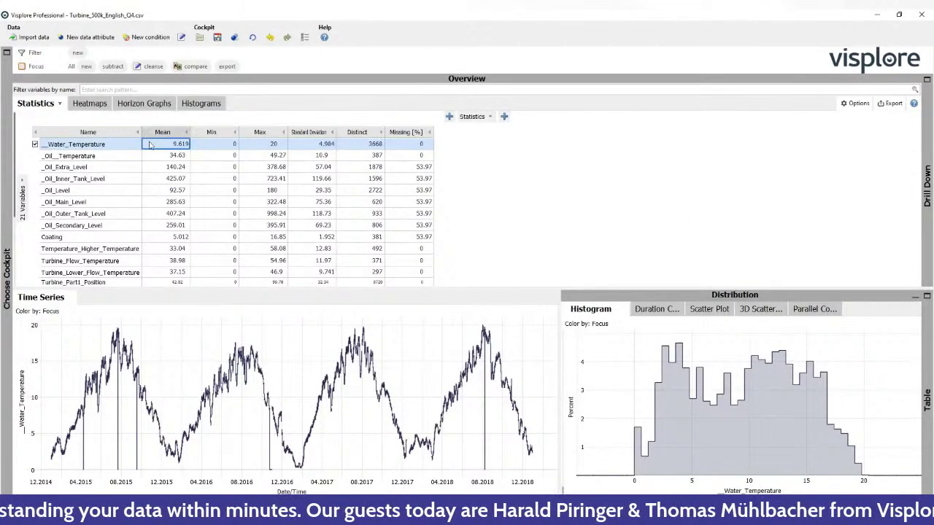
- Compare the _Oil__Temperature and __Water_Temperature time series, and examine the water temperature drop around 08.04.2015 up close
left_click(68, 158)
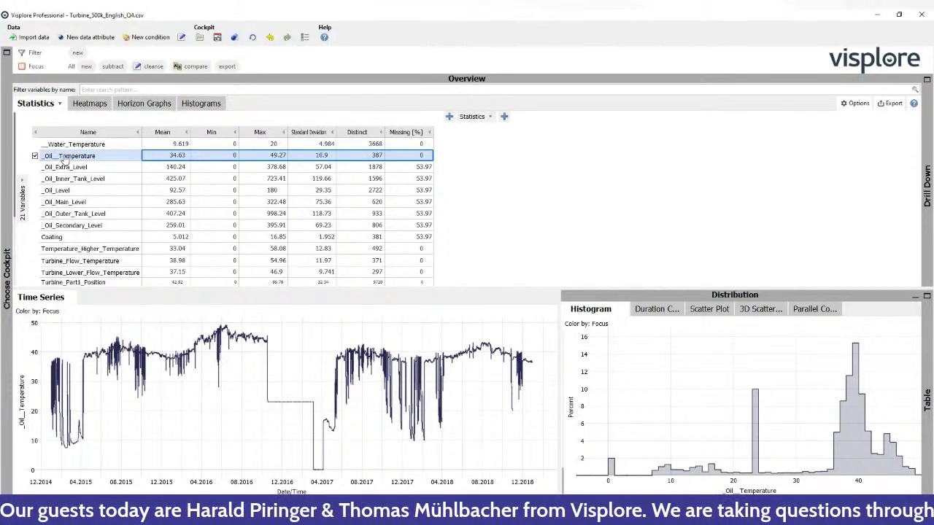
left_click(82, 148)
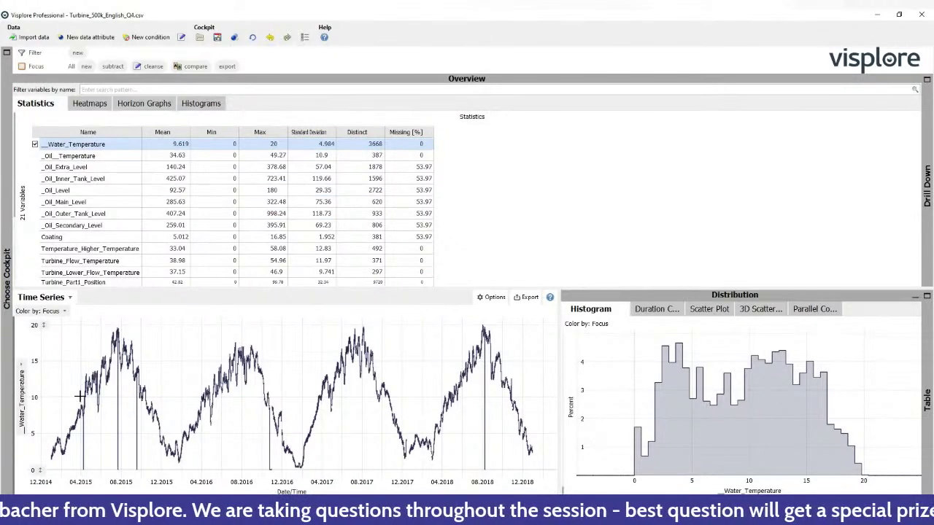
scroll(85, 472, "up", 2)
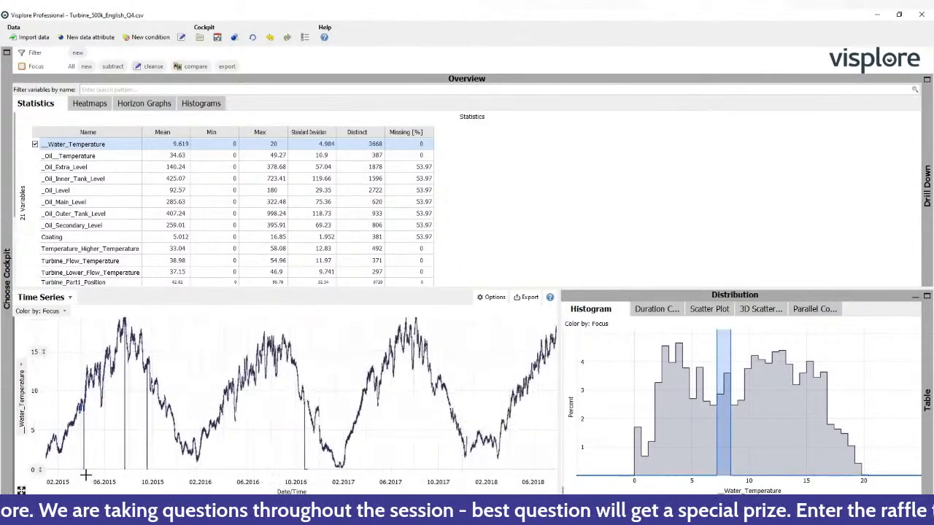
scroll(85, 475, "up", 5)
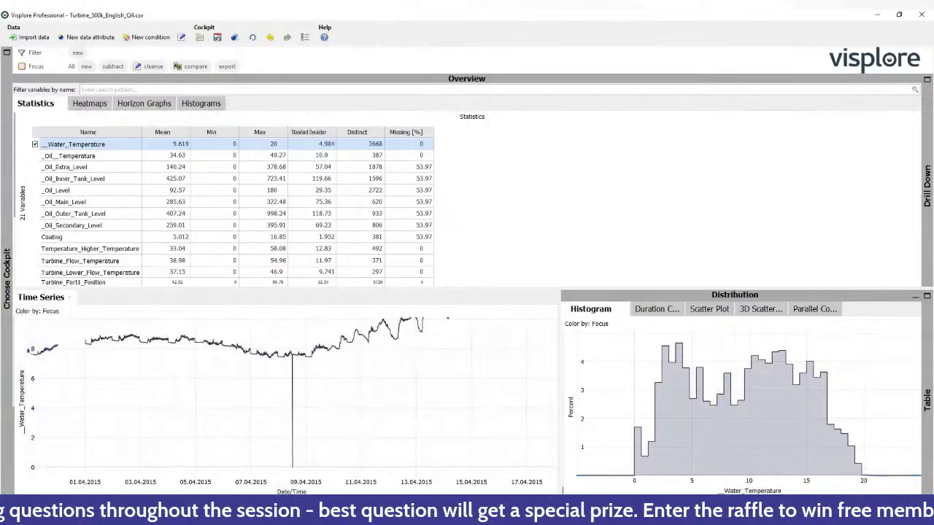
scroll(288, 379, "up", 1)
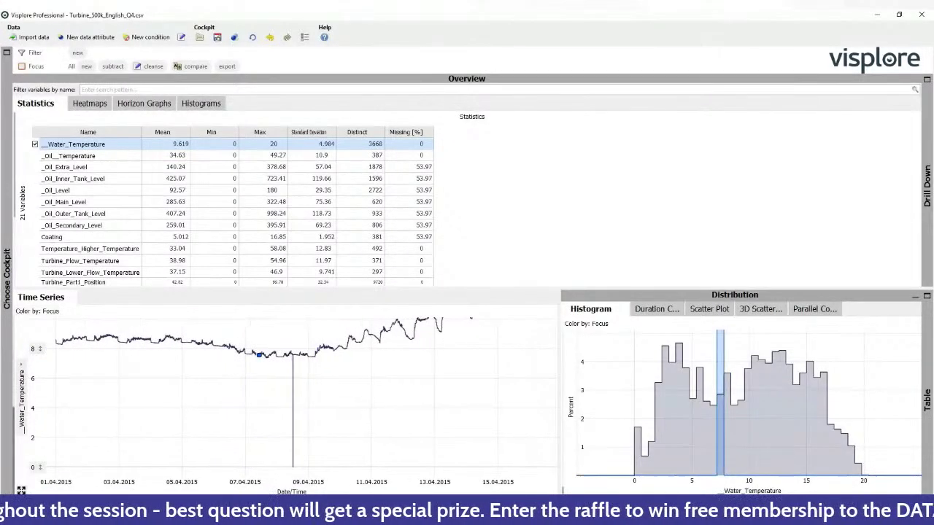
scroll(292, 394, "up", 4)
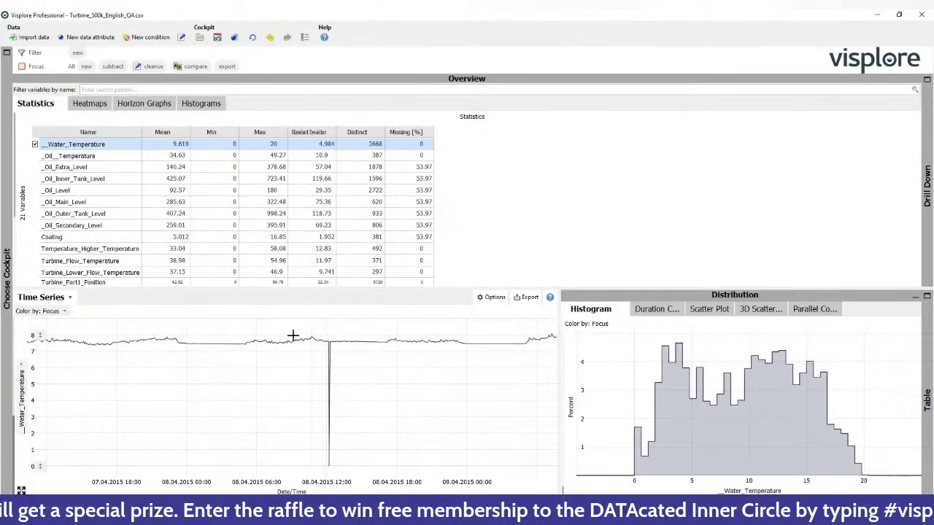
left_click(21, 490)
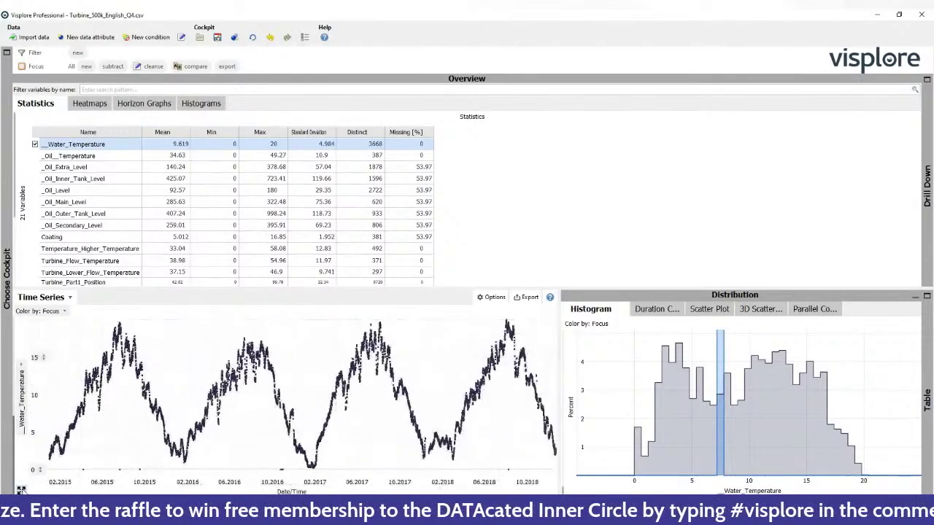
- Replace the near-zero __Water_Temperature outliers from 07.03.2015–21.11.2016 and 24.06.–28.09.2018 by linear interpolation and accept the edits
left_click_drag(73, 463, 276, 467)
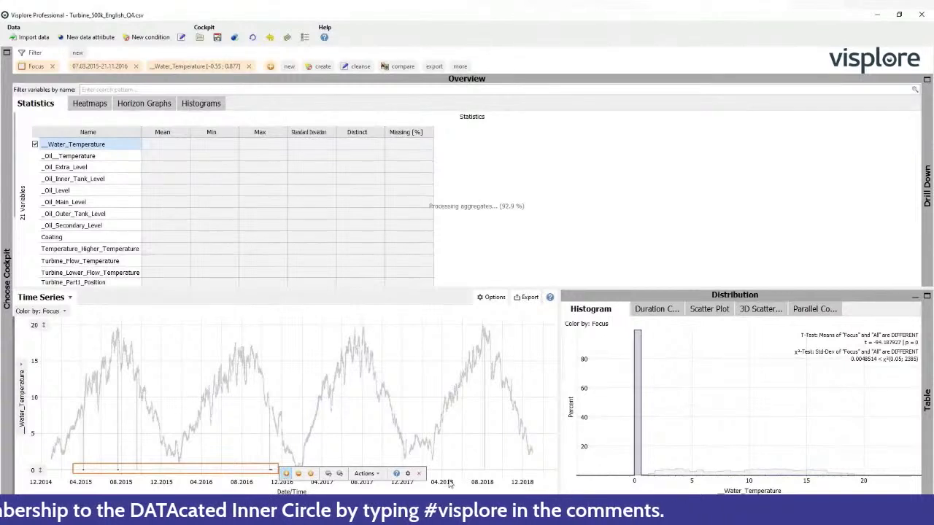
left_click_drag(469, 470, 501, 473)
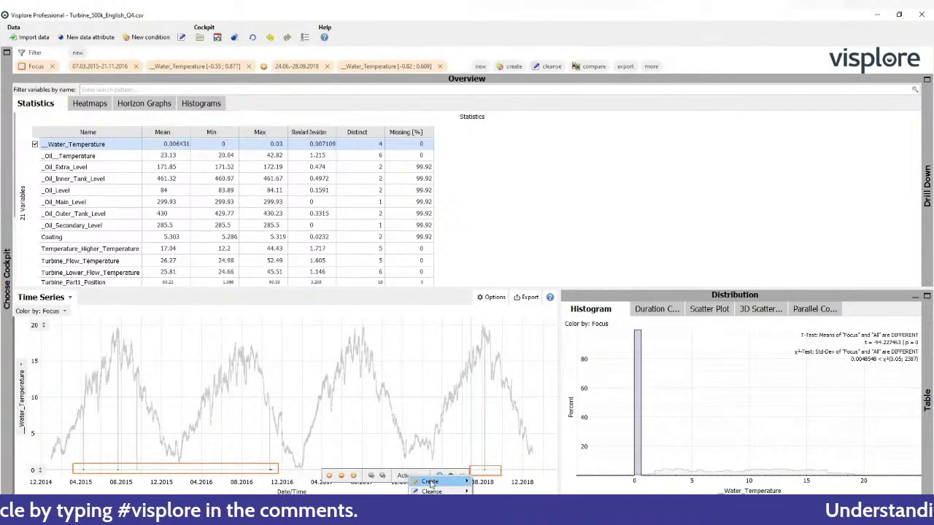
mouse_move(440, 492)
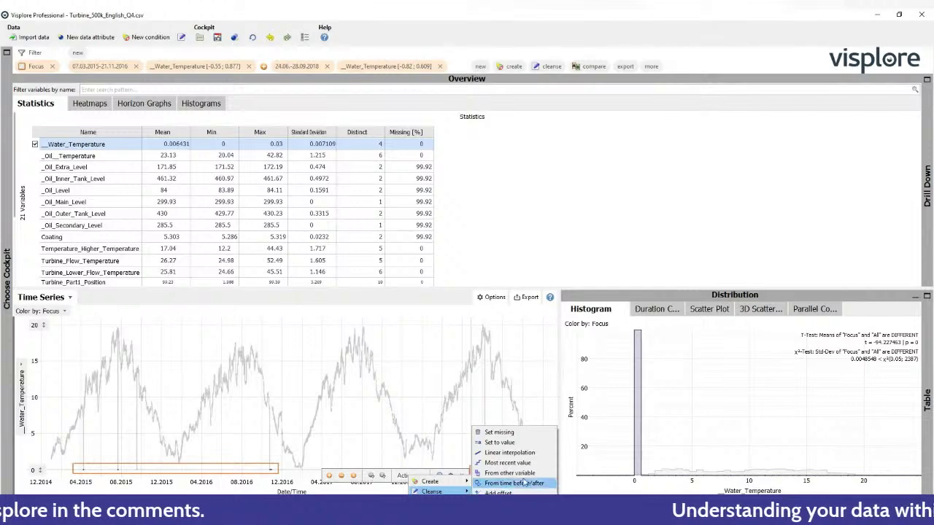
left_click(509, 452)
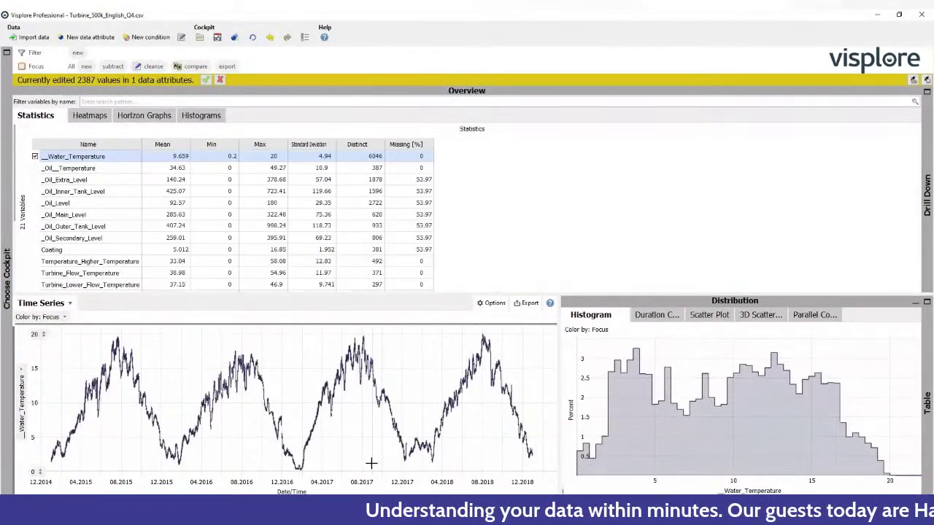
left_click(206, 79)
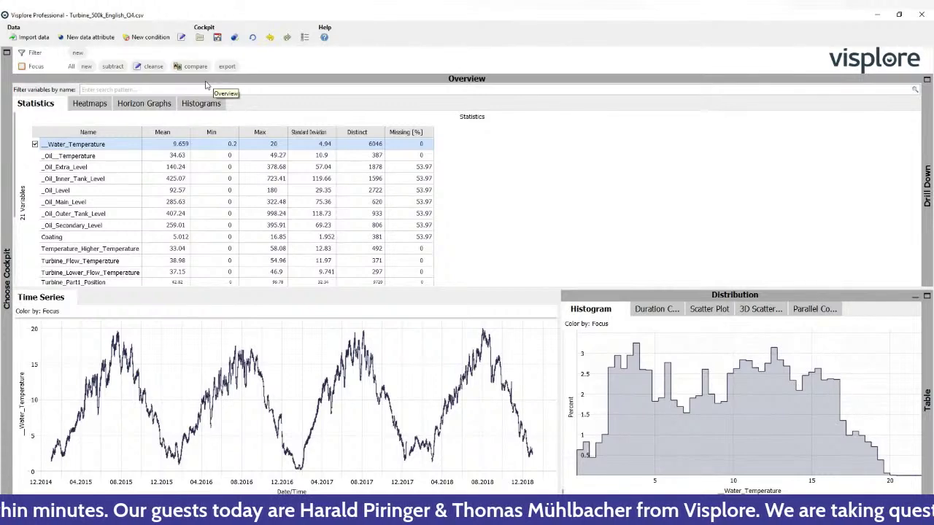
- Sort the statistics by missing percentage and plot Water_Level, Turbine_Upper_Temperature and Turbine_Under_Temperature together over time
left_click(408, 131)
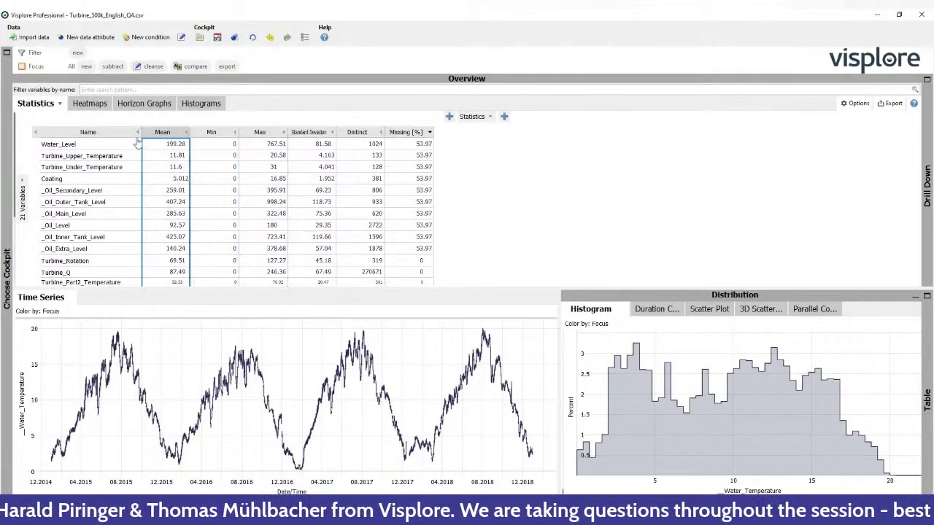
left_click(87, 145)
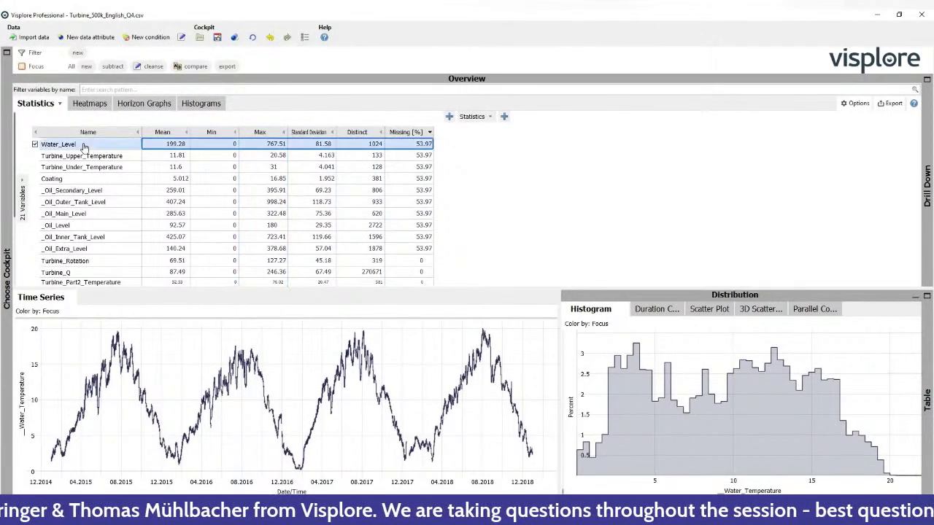
left_click(35, 156)
left_click(36, 167)
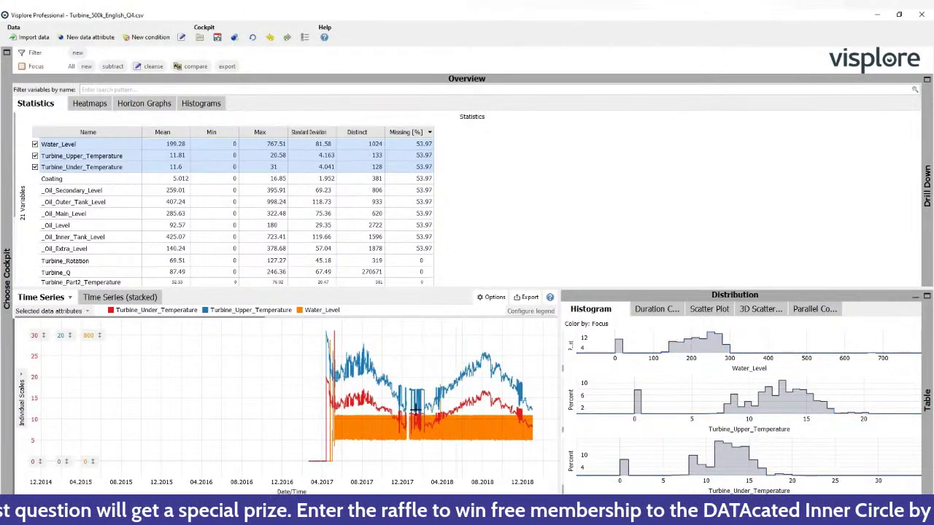
- Plot _Oil__Temperature and filter the data to about 05.05.2017–28.01.2019 with oil temperatures of about 2.49 to 48.22
scroll(76, 213, "down", 1)
scroll(77, 215, "down", 3)
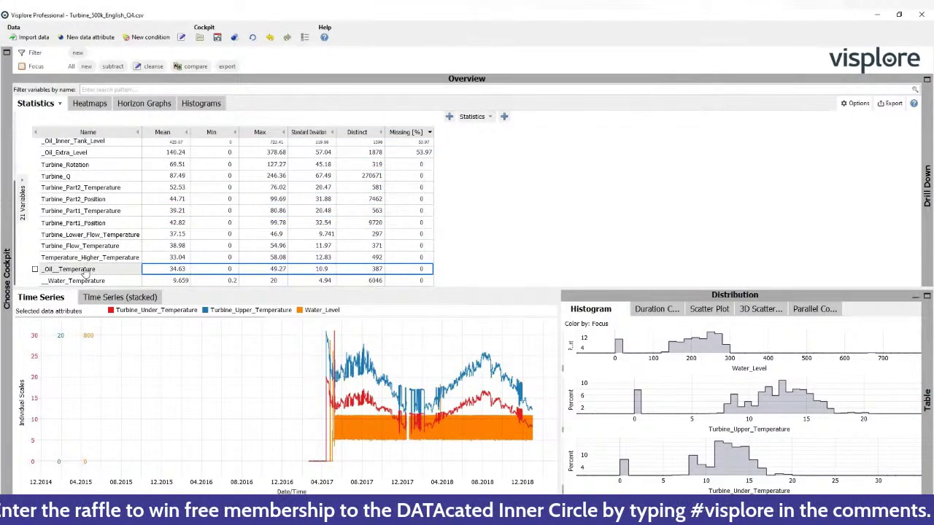
left_click(88, 270)
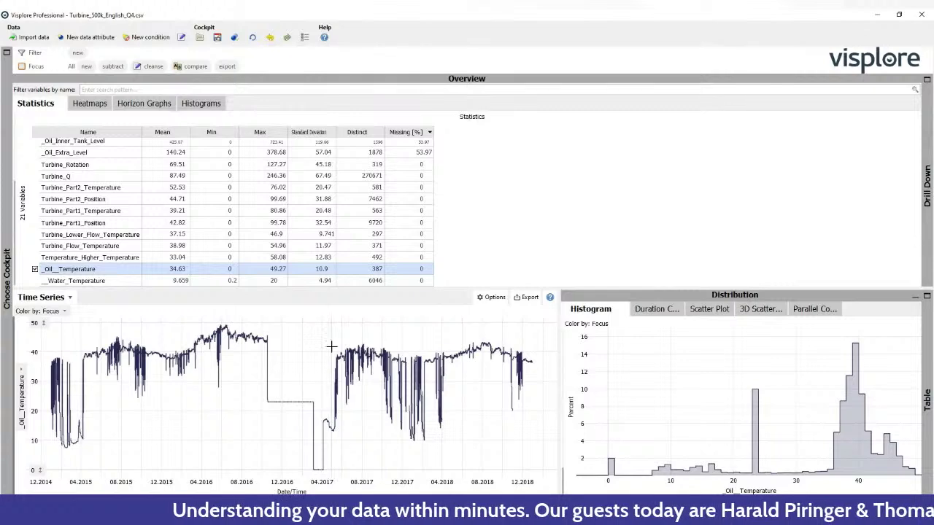
mouse_move(333, 328)
left_mouse_down()
mouse_move(397, 411)
mouse_move(541, 462)
left_mouse_up()
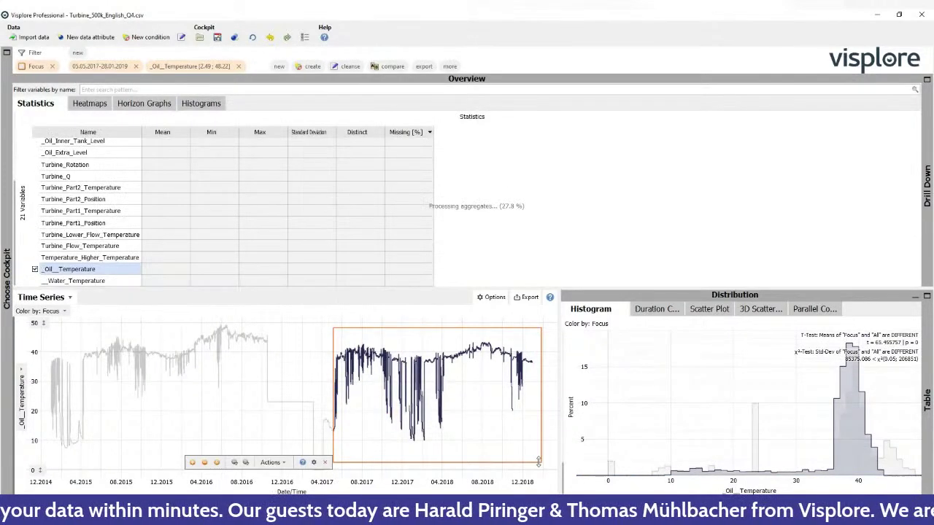
key("f")
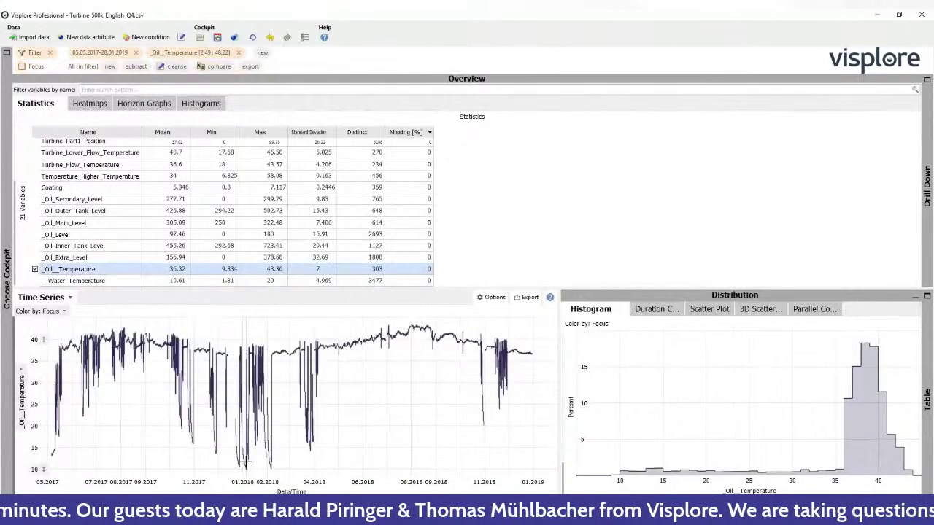
left_click(317, 472)
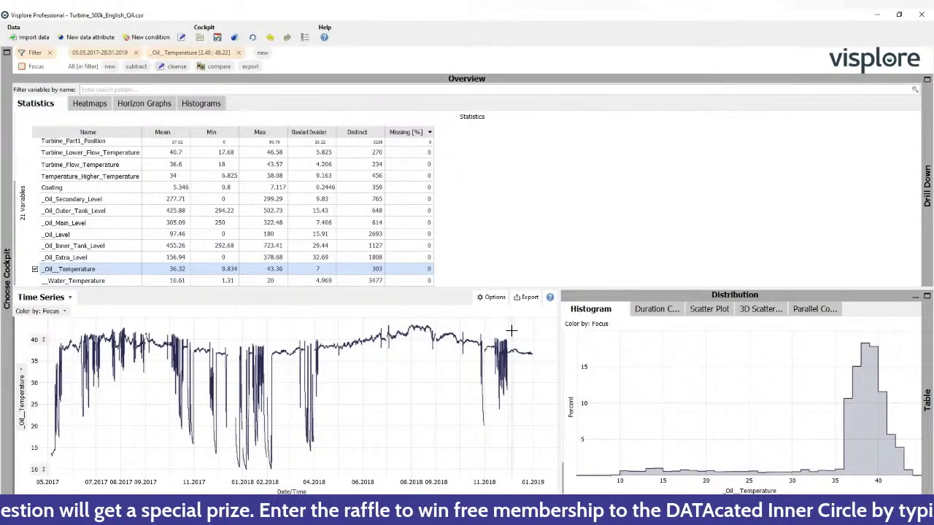
- Examine the November 2018 oil temperature against the Normal Operation, Shutdown and Onramp states in the Drill Down bar chart
scroll(486, 421, "up", 1)
scroll(486, 421, "up", 10)
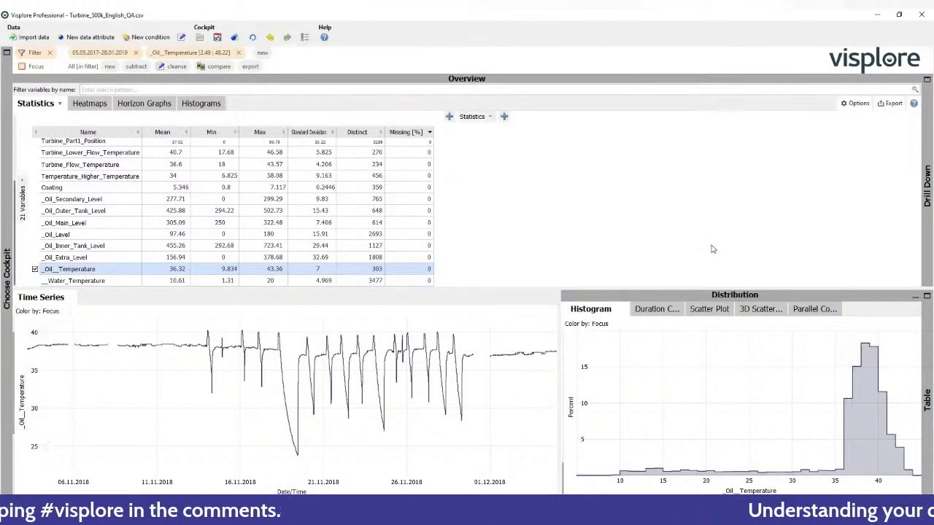
left_click(928, 153)
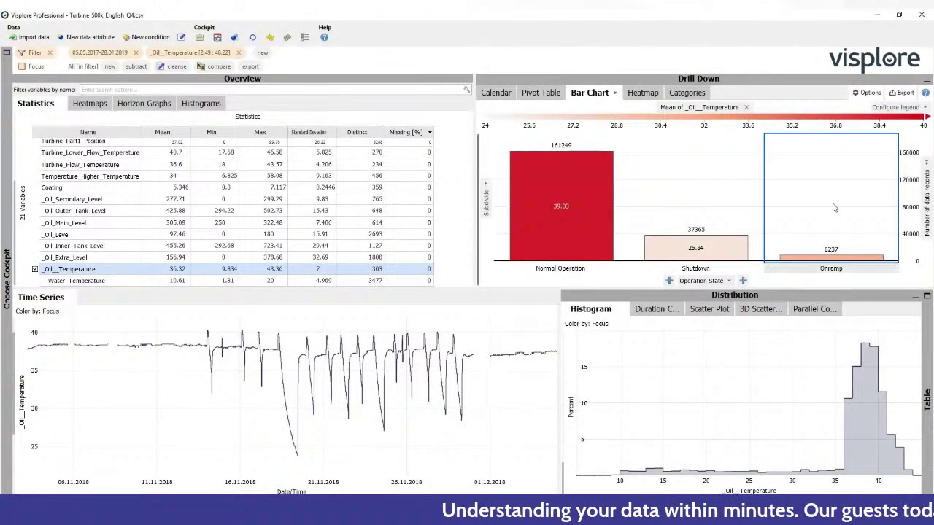
left_click(567, 248)
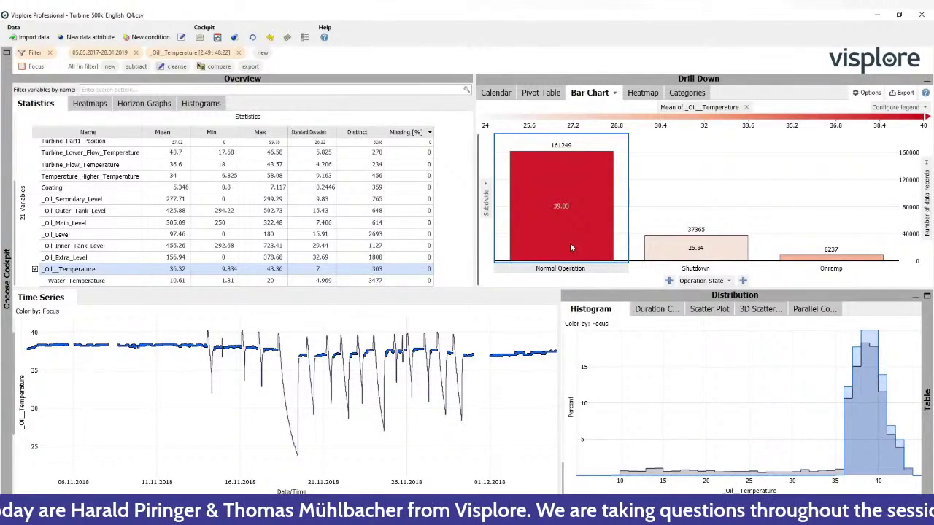
left_click(680, 251)
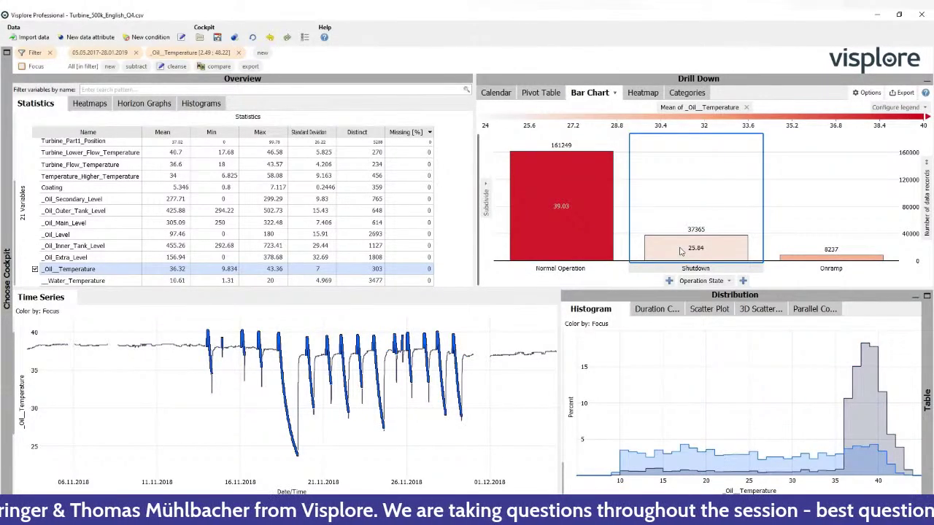
left_click(797, 251)
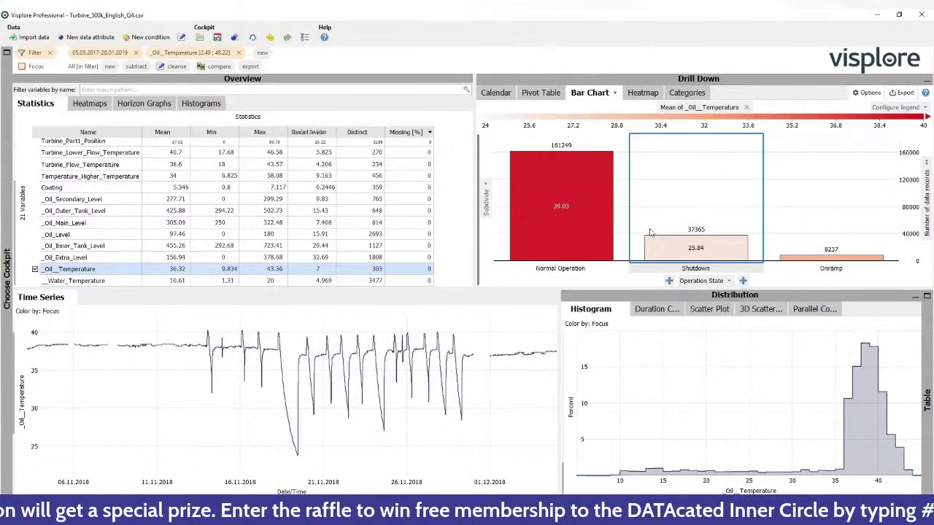
- Restrict the filter to the Normal Operation state and add __Water_Temperature to the oil temperature plot
left_click(572, 225)
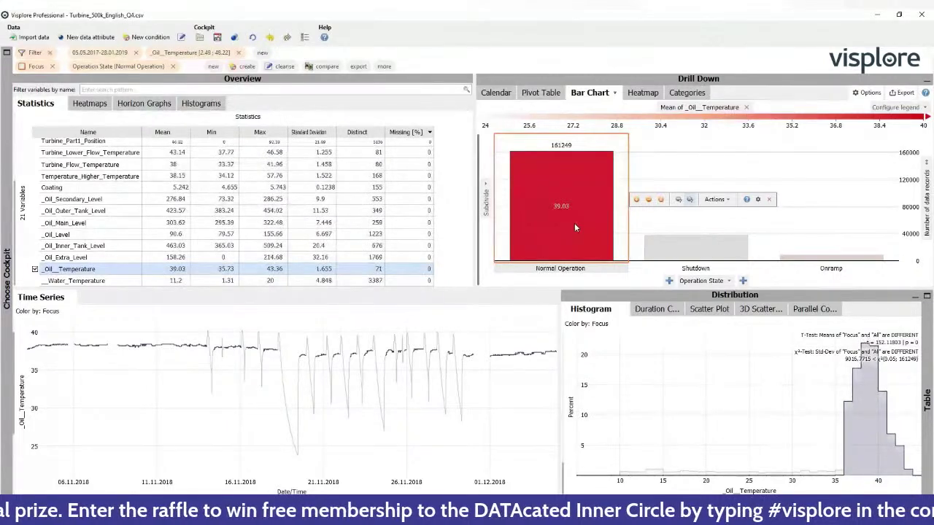
left_click(690, 200)
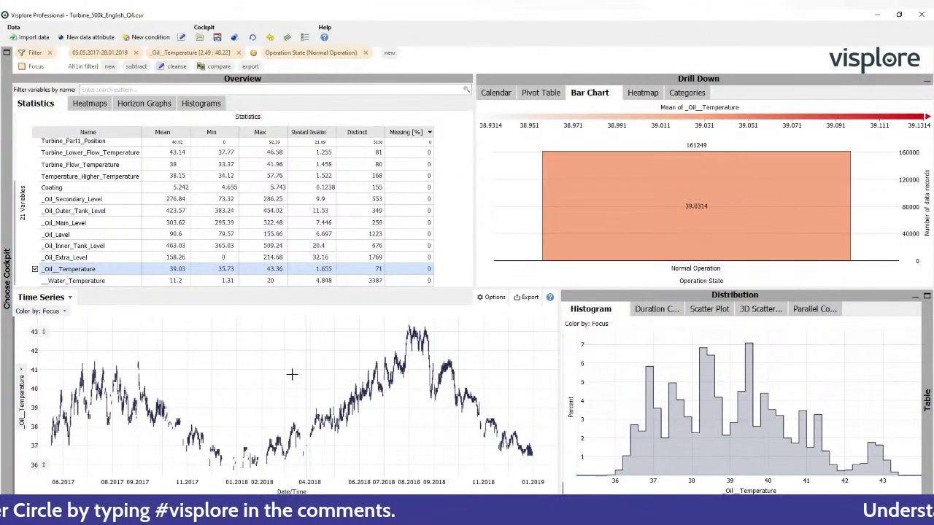
left_click(34, 281)
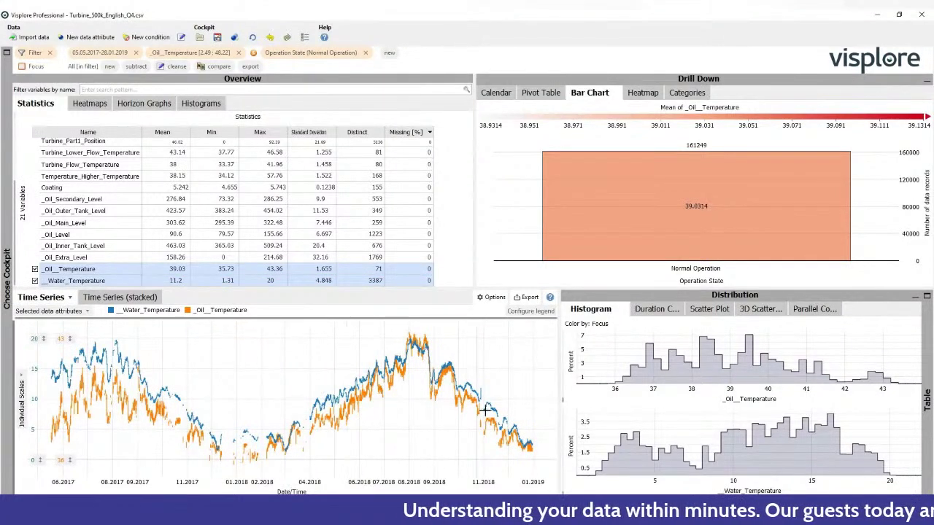
left_click(530, 458)
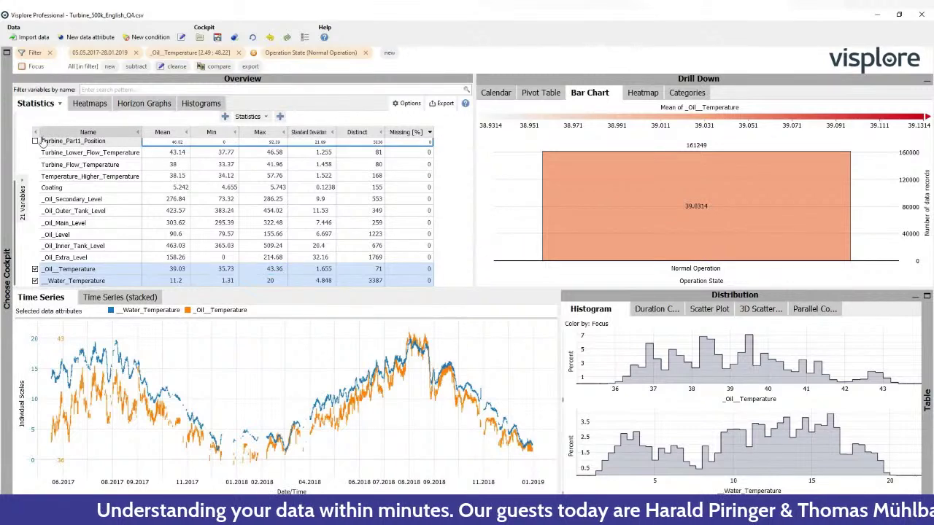
- Open the Correlations cockpit and enlarge the Turbine_Upper_Temperature versus Turbine_Under_Temperature cell in the pairwise correlation matrix
left_click(6, 132)
left_click(82, 122)
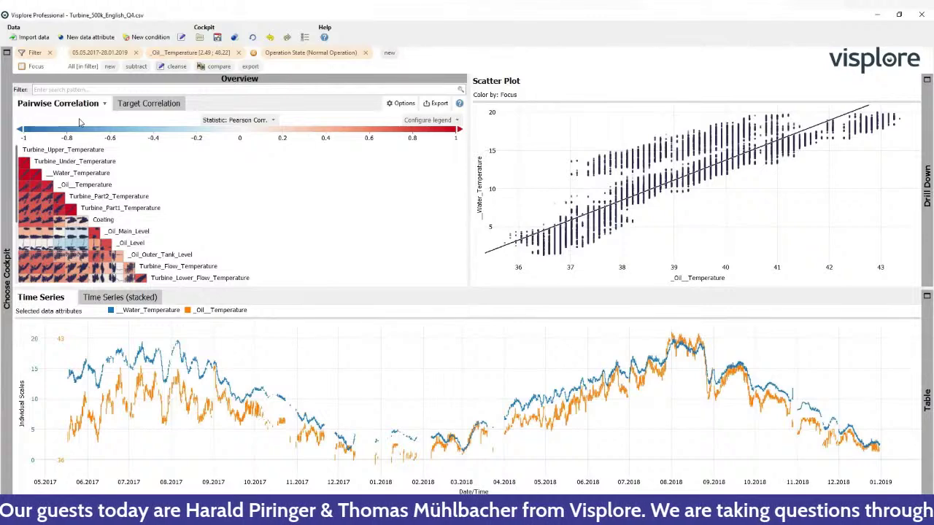
left_click(24, 164)
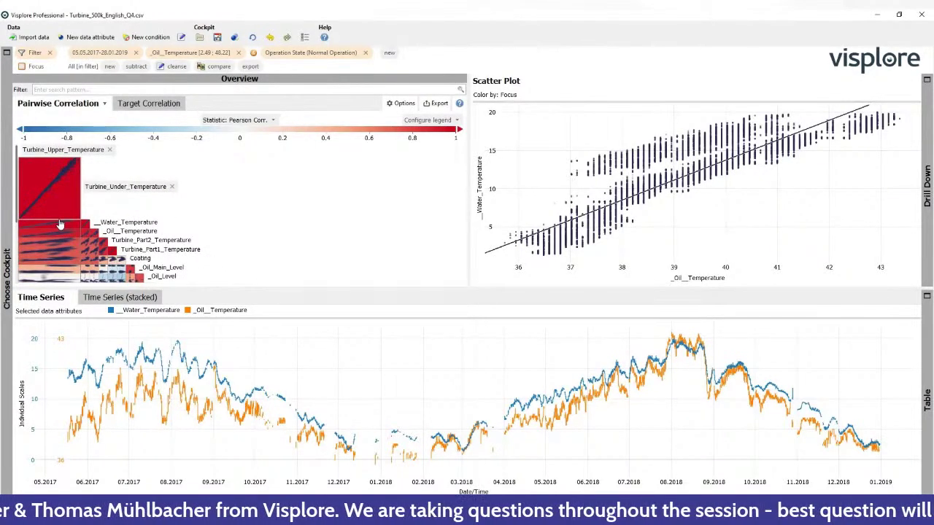
- Show _Oil__Temperature against __Water_Temperature in the scatter plot and set its regression trend to Quadratic order
mouse_move(82, 226)
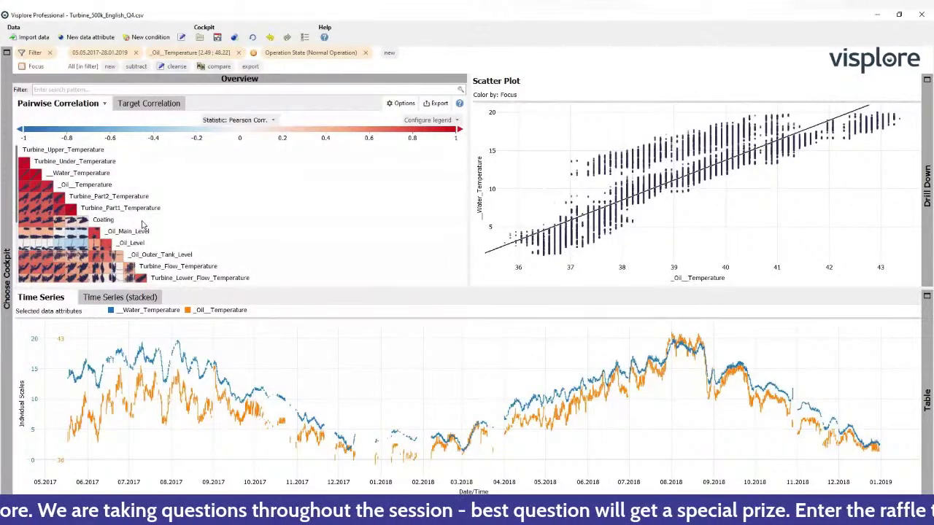
left_click(52, 193)
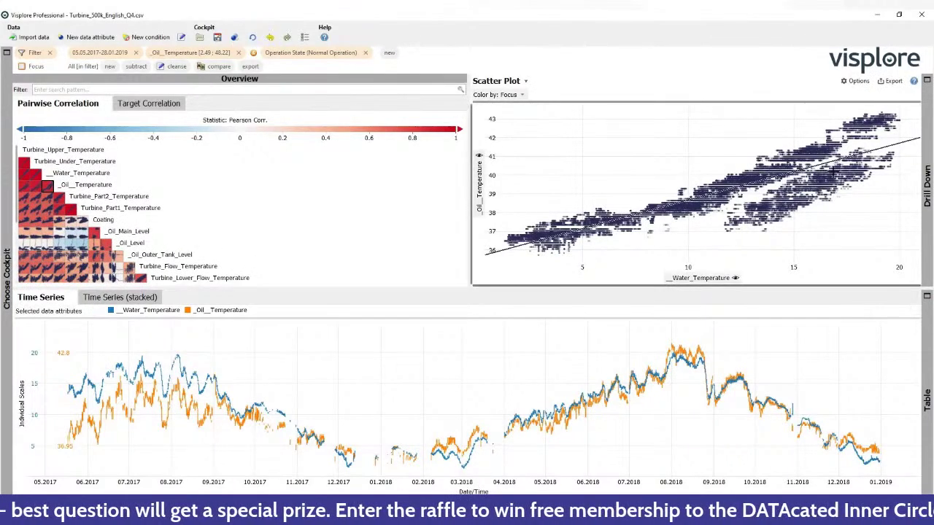
left_click(858, 81)
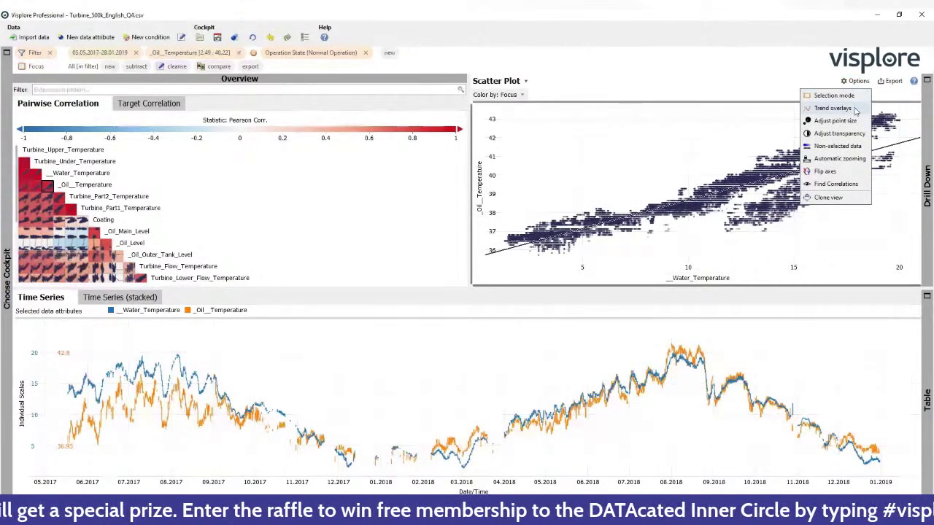
left_click(854, 108)
left_click(895, 143)
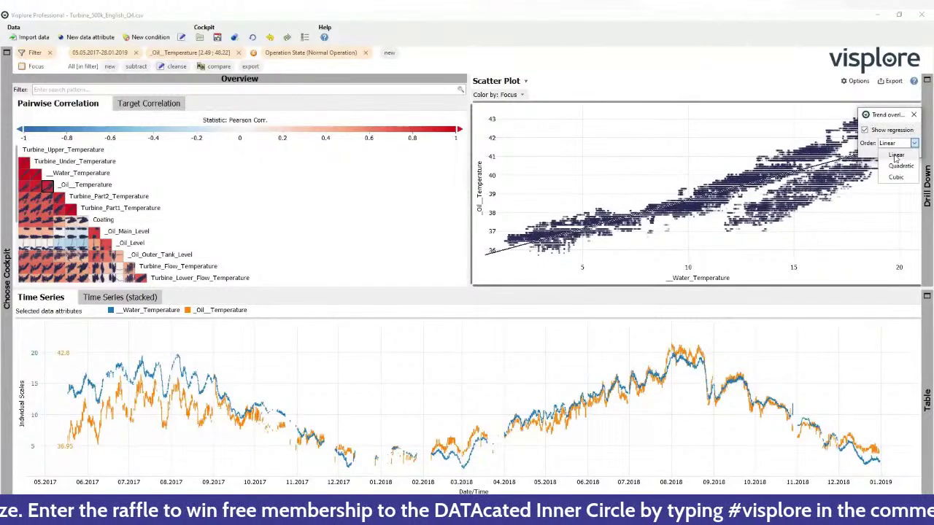
left_click(898, 162)
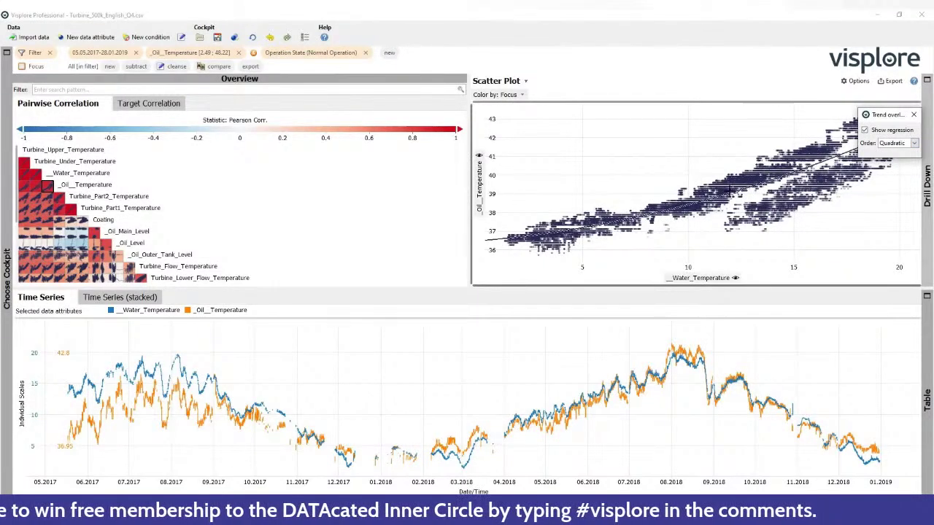
left_click(913, 115)
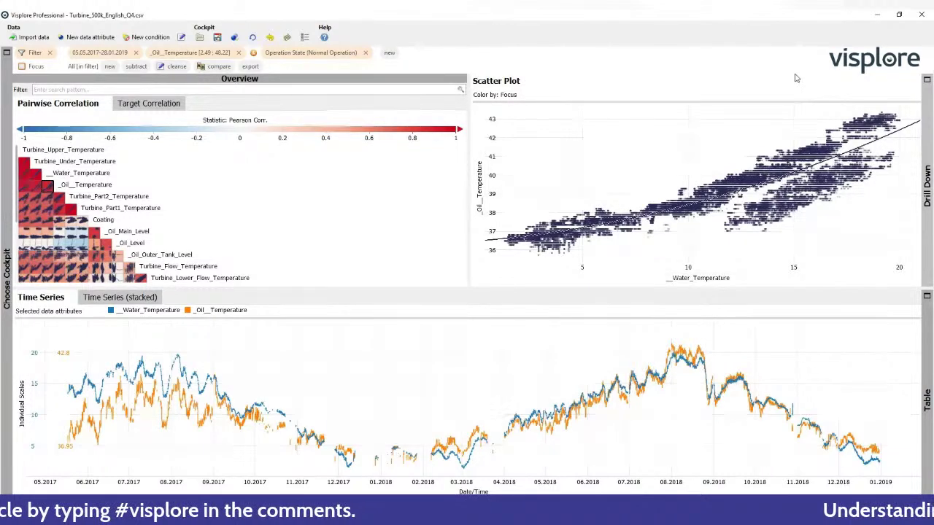
- Lasso the upper band of scatter points as the focus, spanning about 0.49–20.68 __Water_Temperature and 35.4–43.6 _Oil__Temperature
left_click(852, 81)
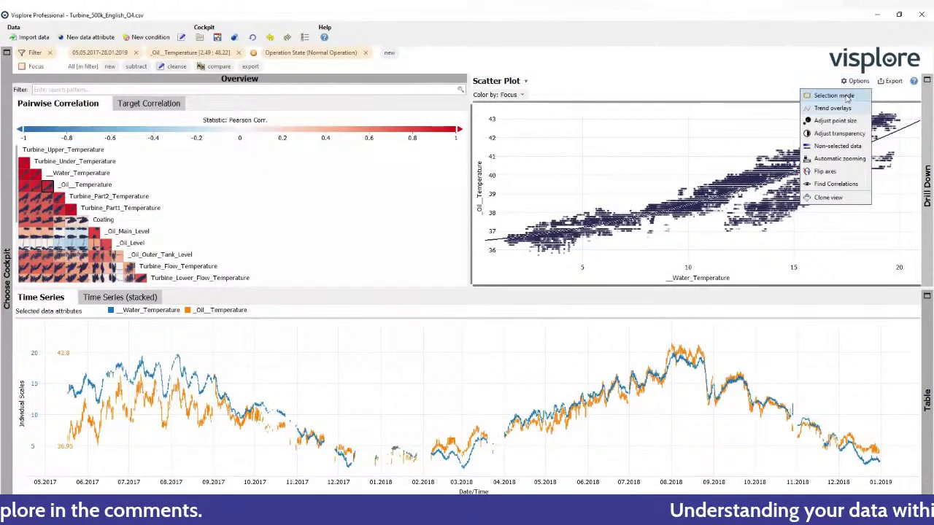
left_click(846, 95)
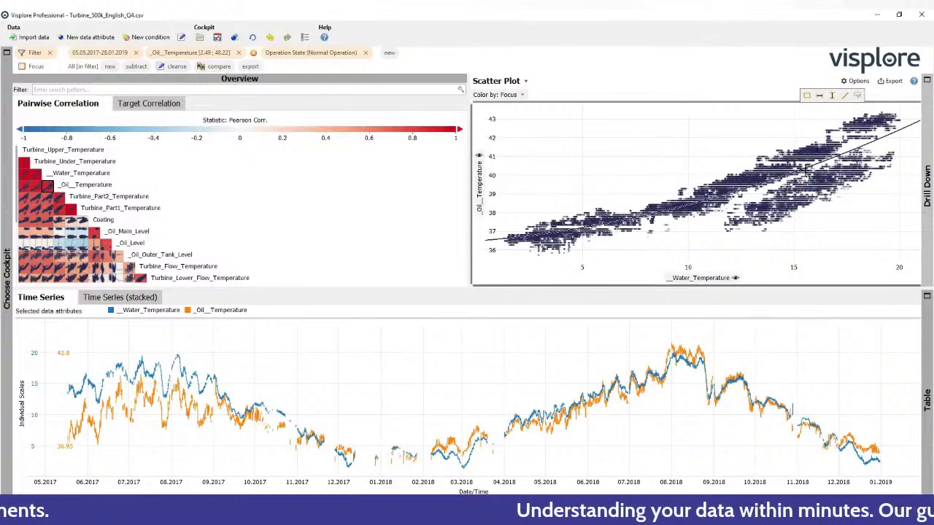
mouse_move(622, 183)
left_mouse_down()
mouse_move(846, 109)
mouse_move(909, 115)
mouse_move(894, 132)
left_mouse_up()
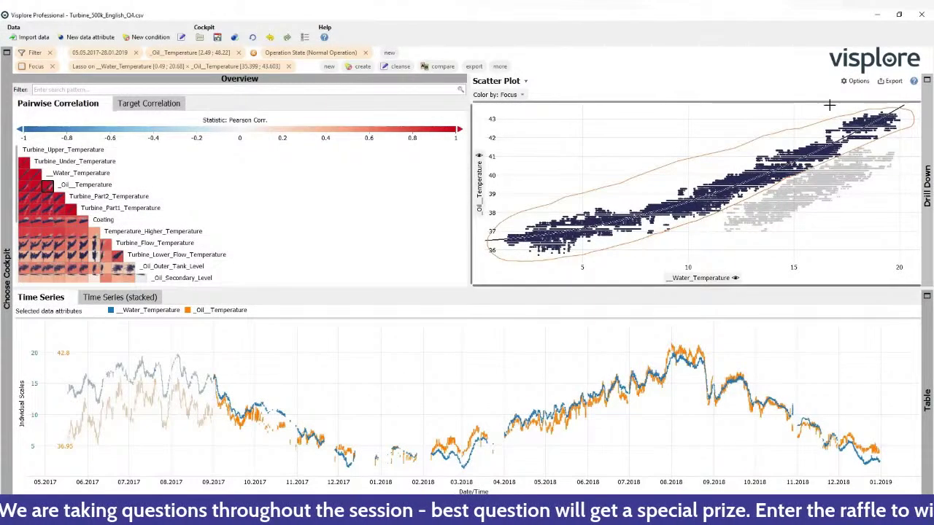
- Export the scatter plot to the clipboard, paste it into the Word document, and return to Visplore
left_click(893, 81)
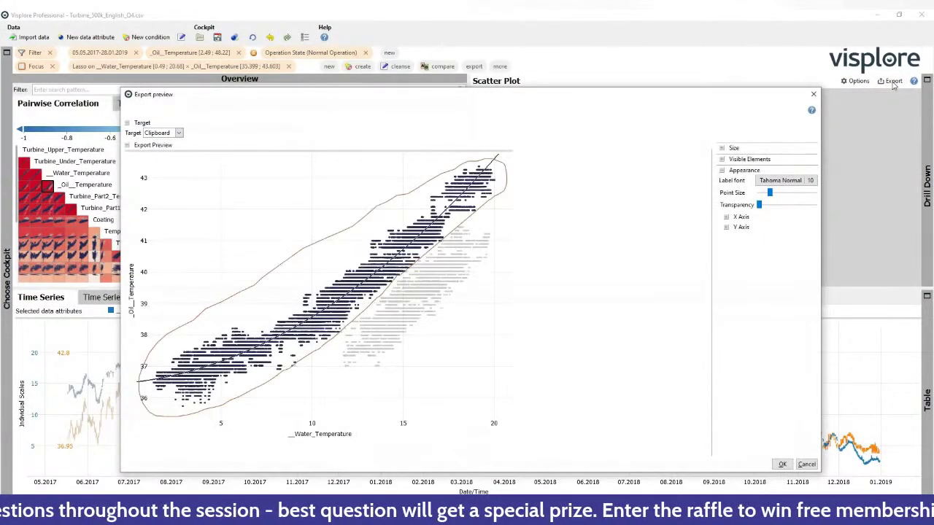
left_click(782, 464)
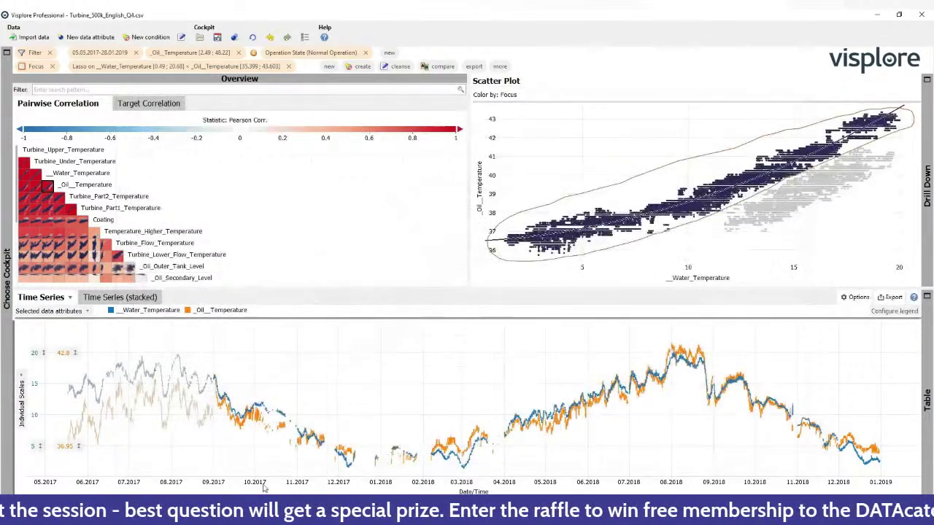
key("alt+Tab")
key("ctrl+v")
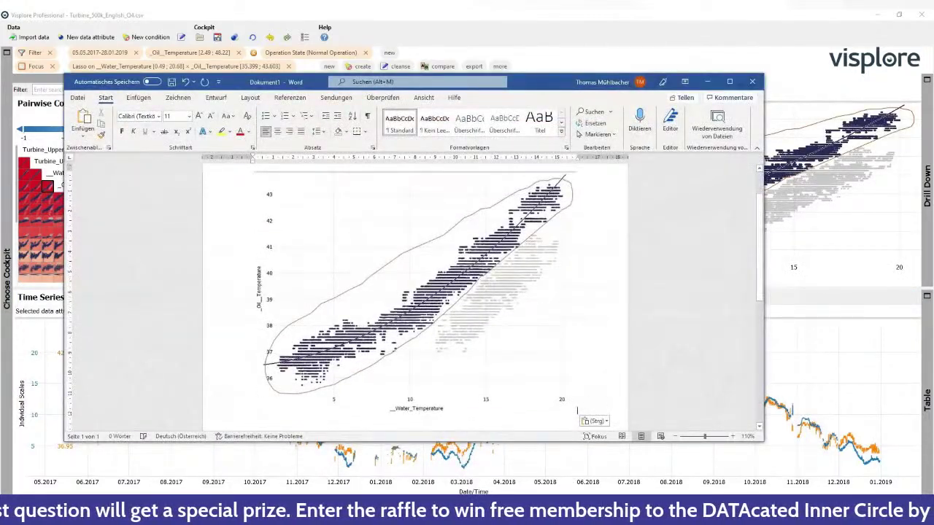
scroll(422, 276, "down", 3, "ctrl")
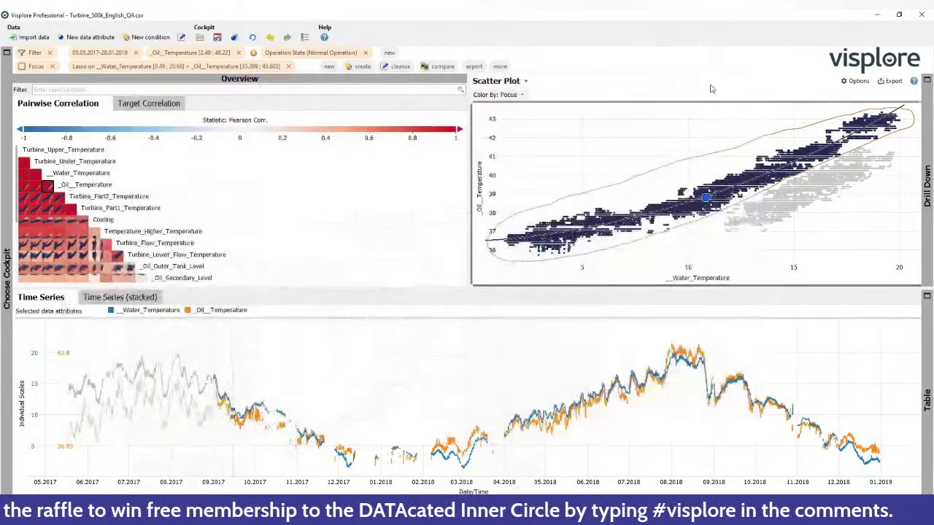
left_click(708, 82)
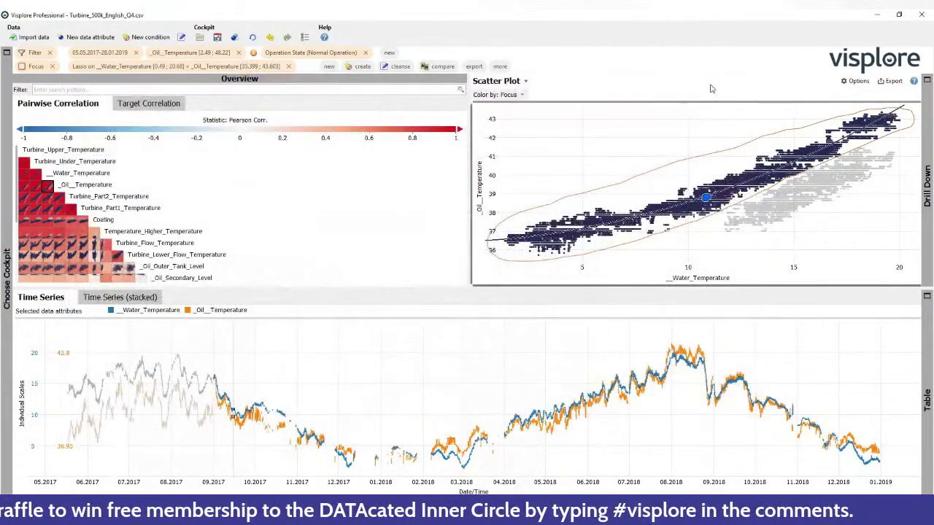
- Export the focus data to the clipboard, paste it into the empty Excel sheet from cell A1, and switch back to Visplore
left_click(472, 67)
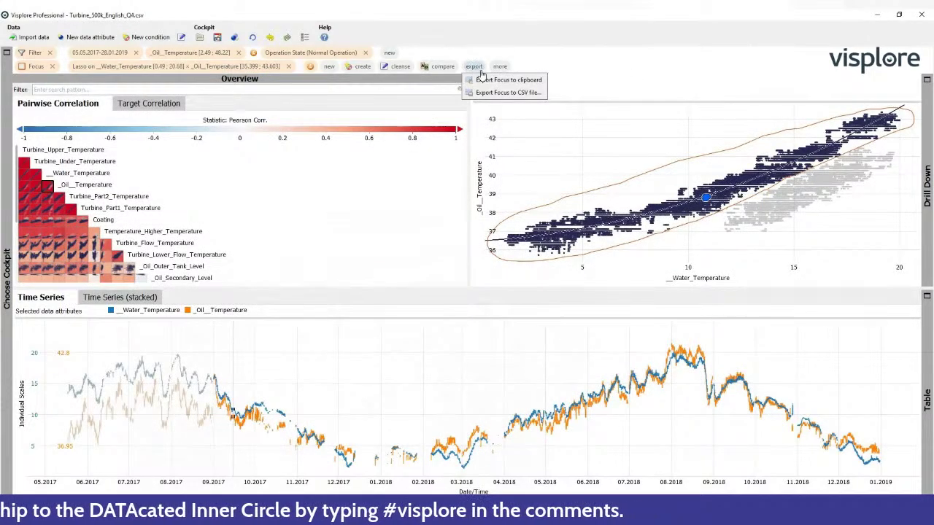
left_click(509, 81)
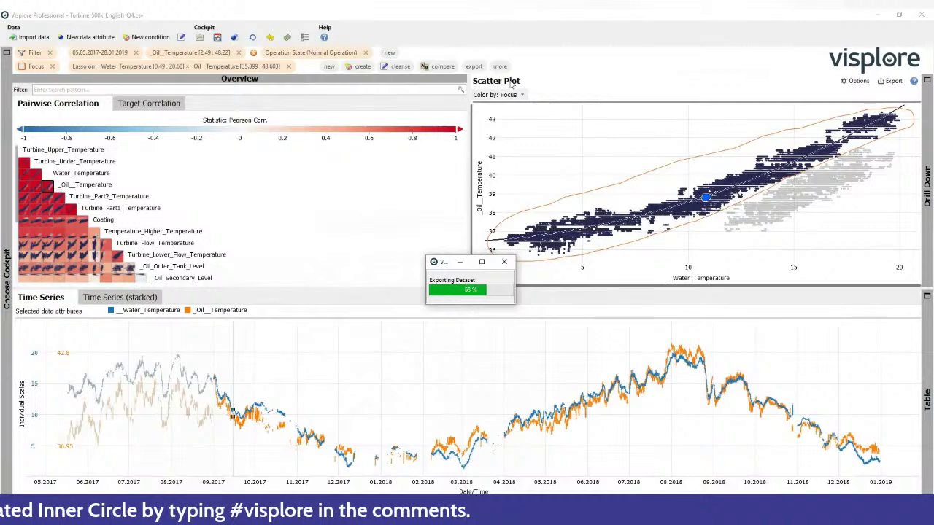
key("alt+Tab")
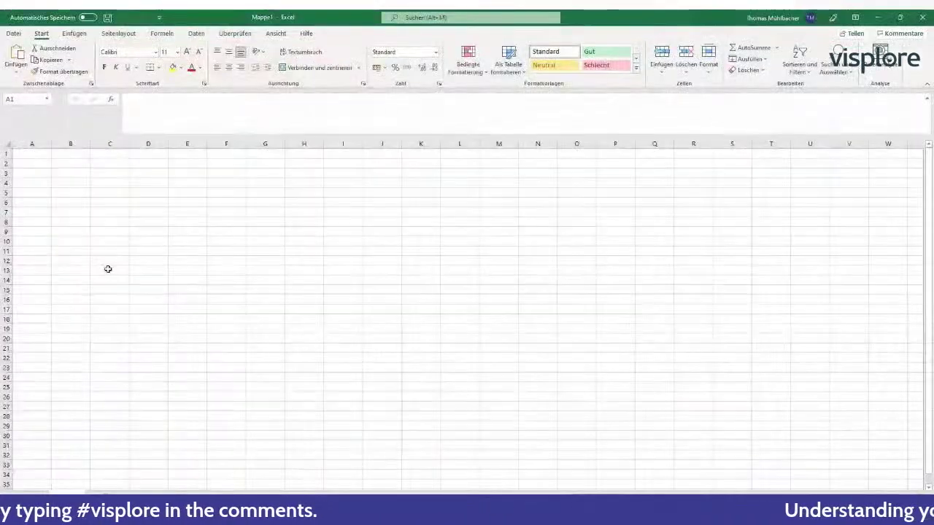
left_click(45, 154)
key("ctrl+v")
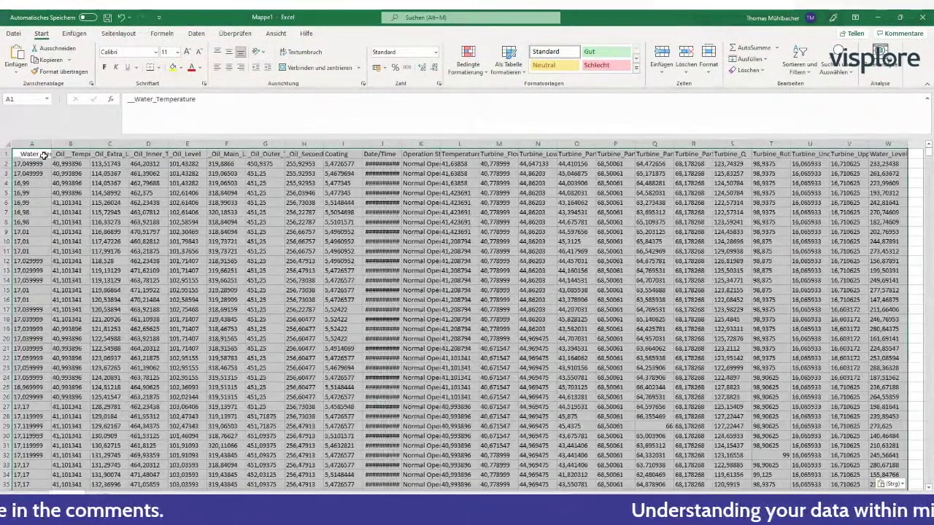
left_click(73, 183)
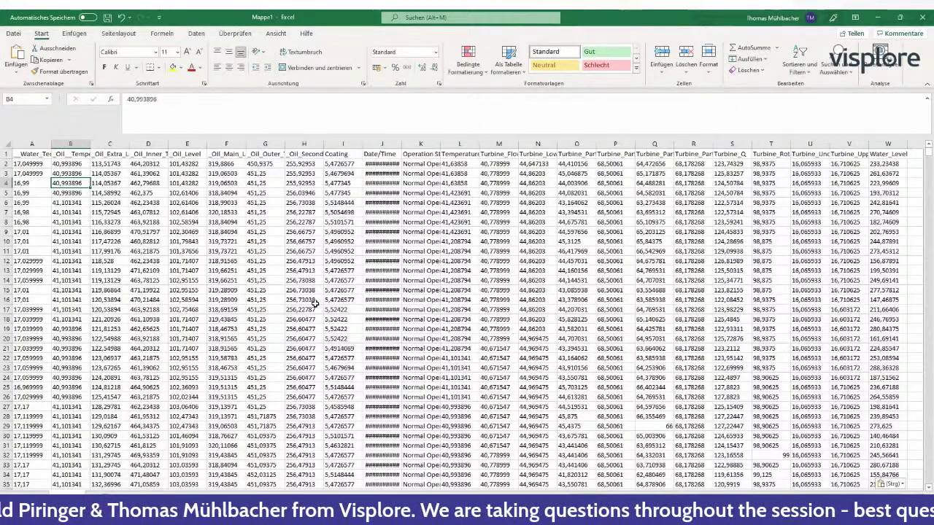
key("alt+Tab")
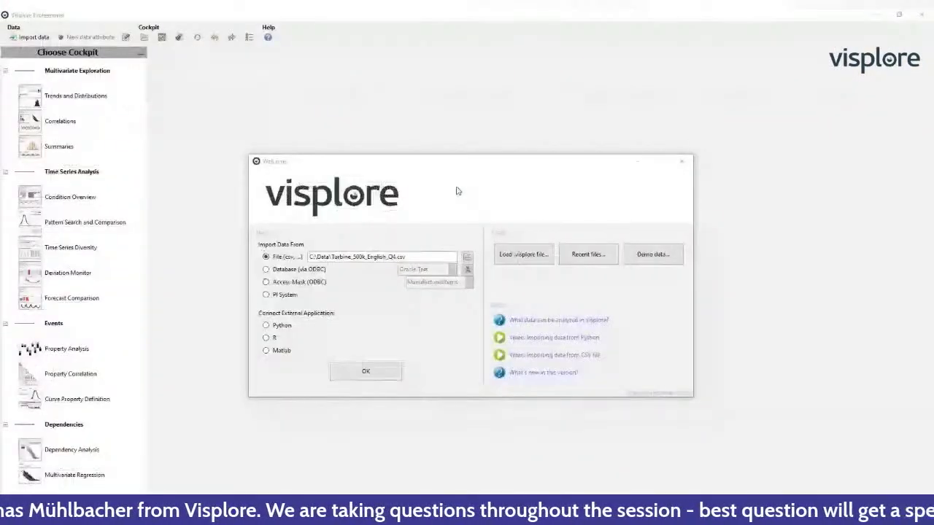